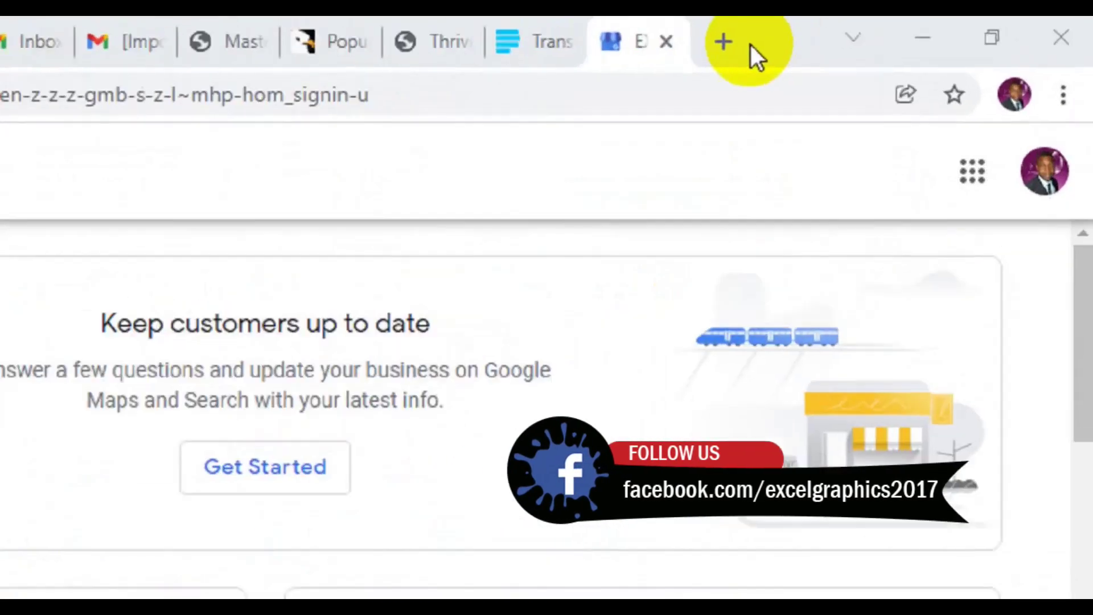
Step: Load the Flutterwave Nigeria site (flutterwave.com/ng/) in a new Chrome tab by searching 'flutterwave'
{"action": "left_click", "coordinate": [712, 46]}
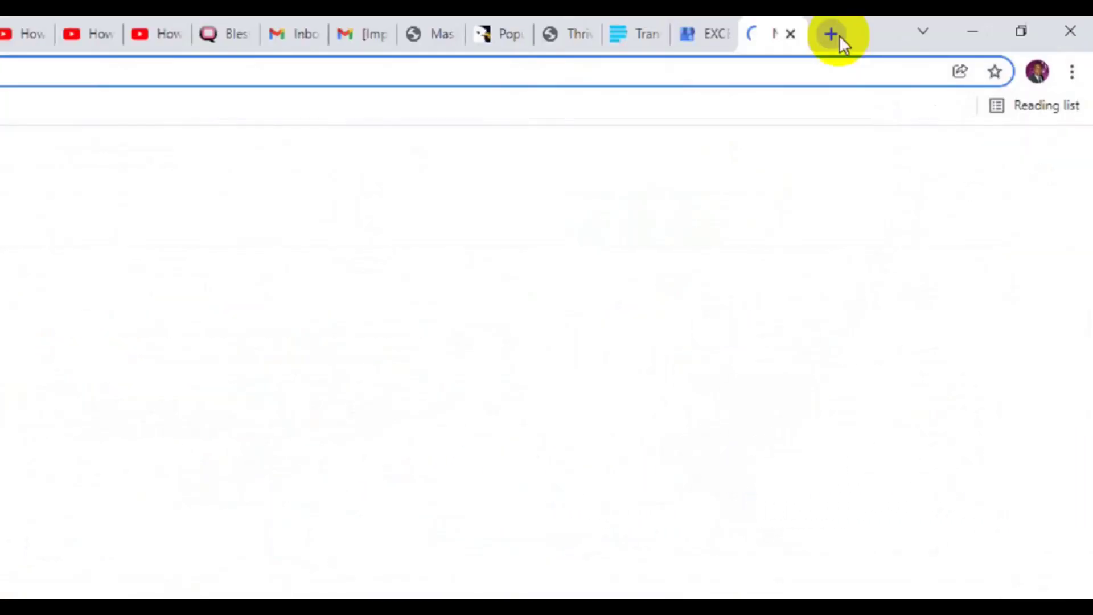
{"action": "left_click", "coordinate": [574, 61]}
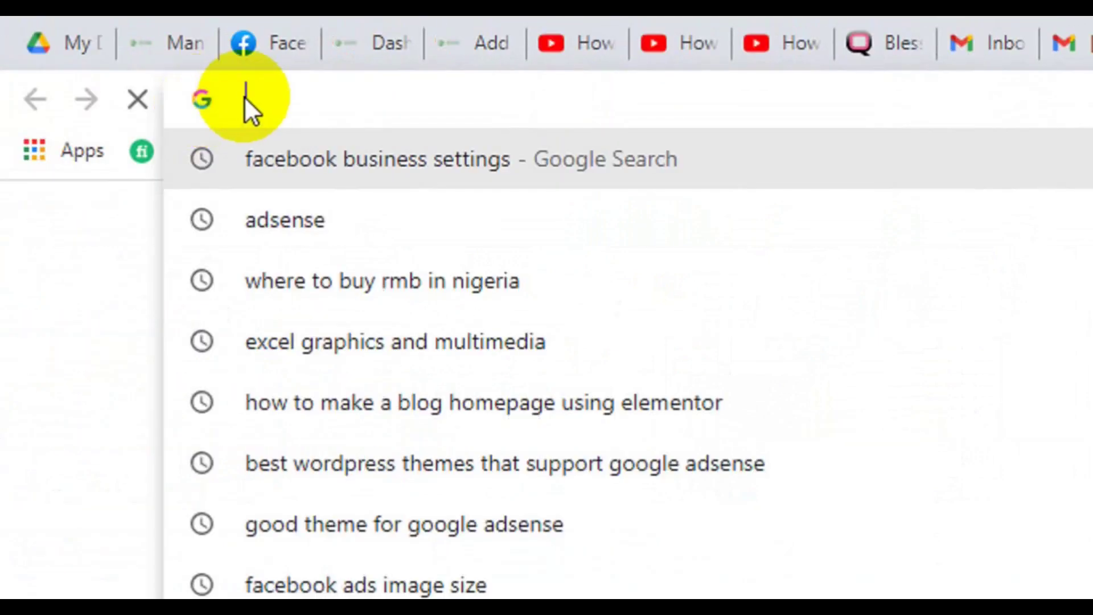
{"action": "type", "text": "fl"}
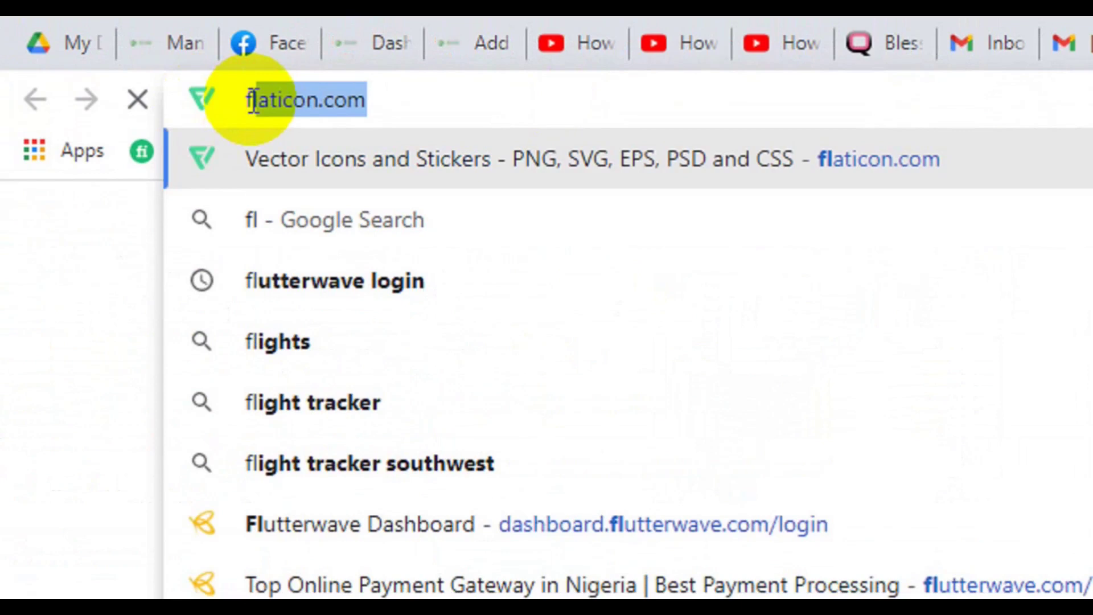
{"action": "type", "text": "utt"}
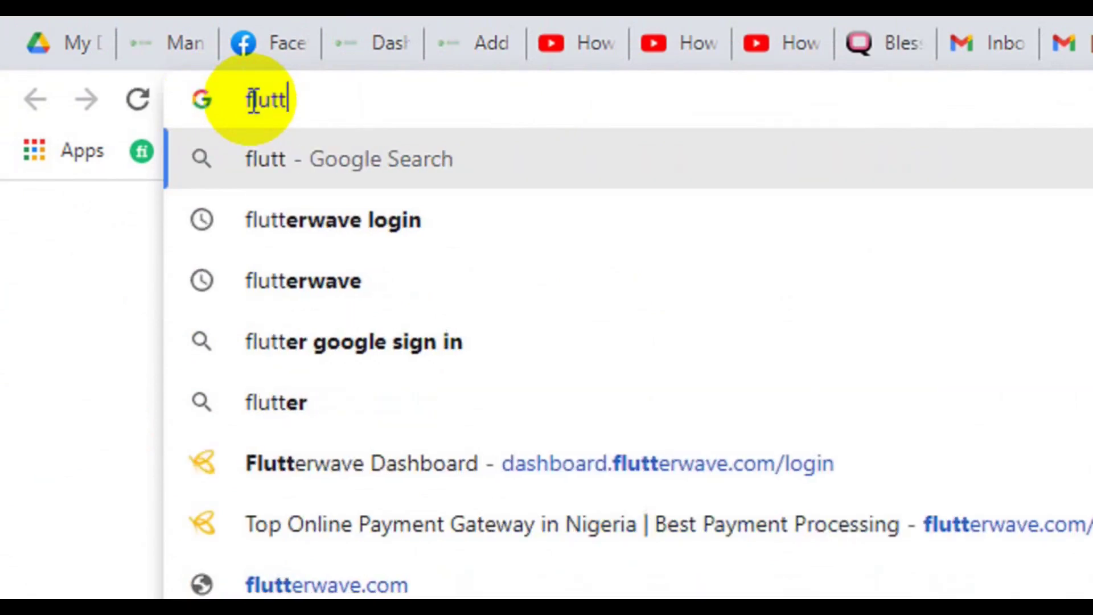
{"action": "type", "text": "erwave.com/ng/"}
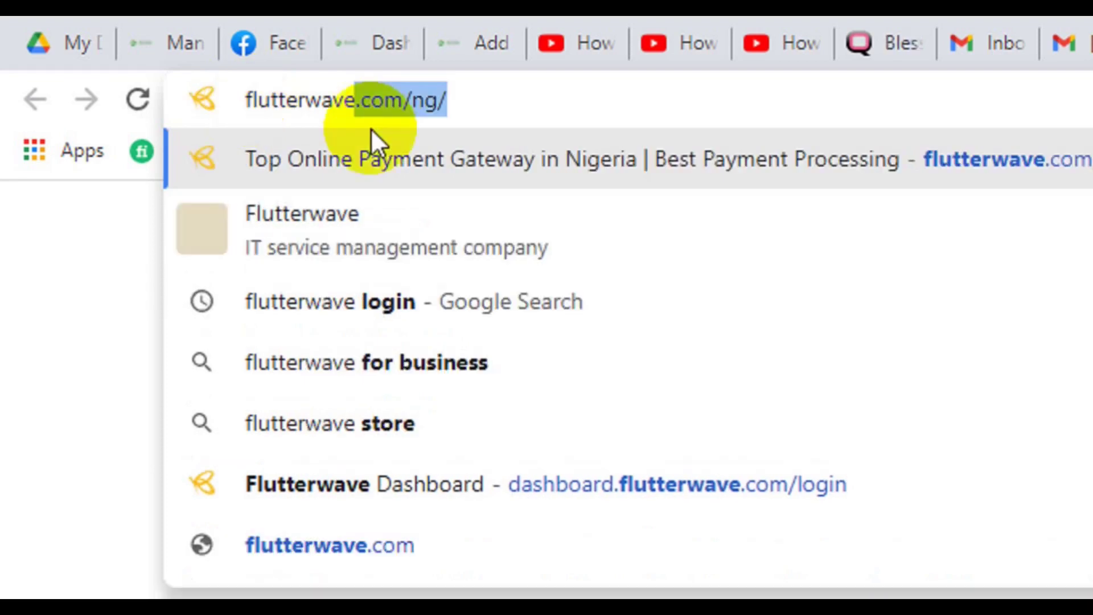
{"action": "key", "text": "Return"}
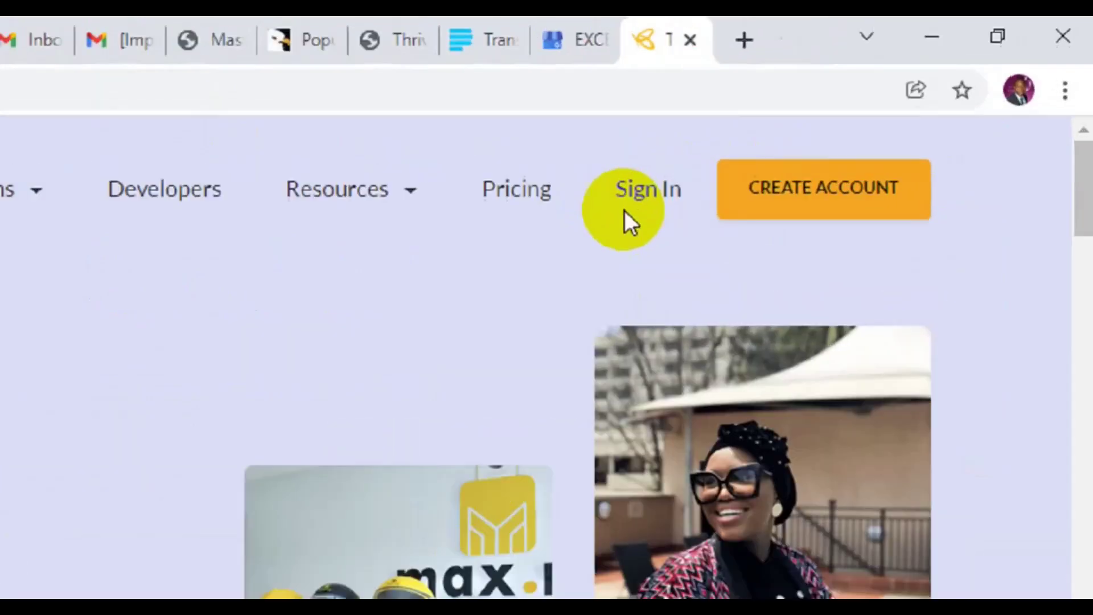
Step: Go to the dashboard sign-in page and fill in the saved account e-mail
{"action": "left_click", "coordinate": [597, 211]}
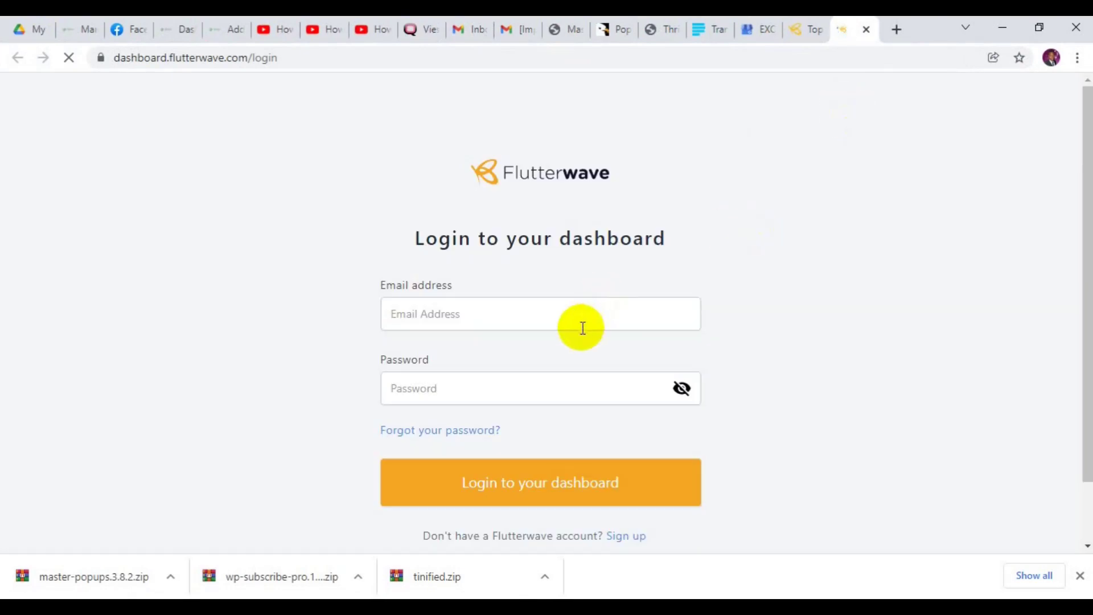
{"action": "left_click", "coordinate": [558, 324]}
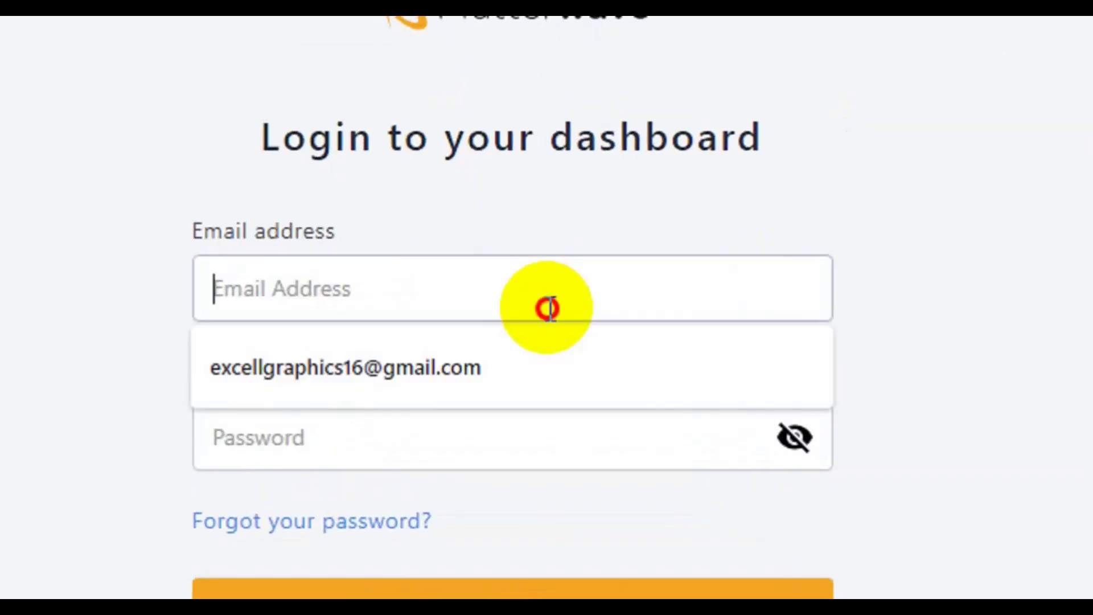
{"action": "left_click", "coordinate": [432, 391]}
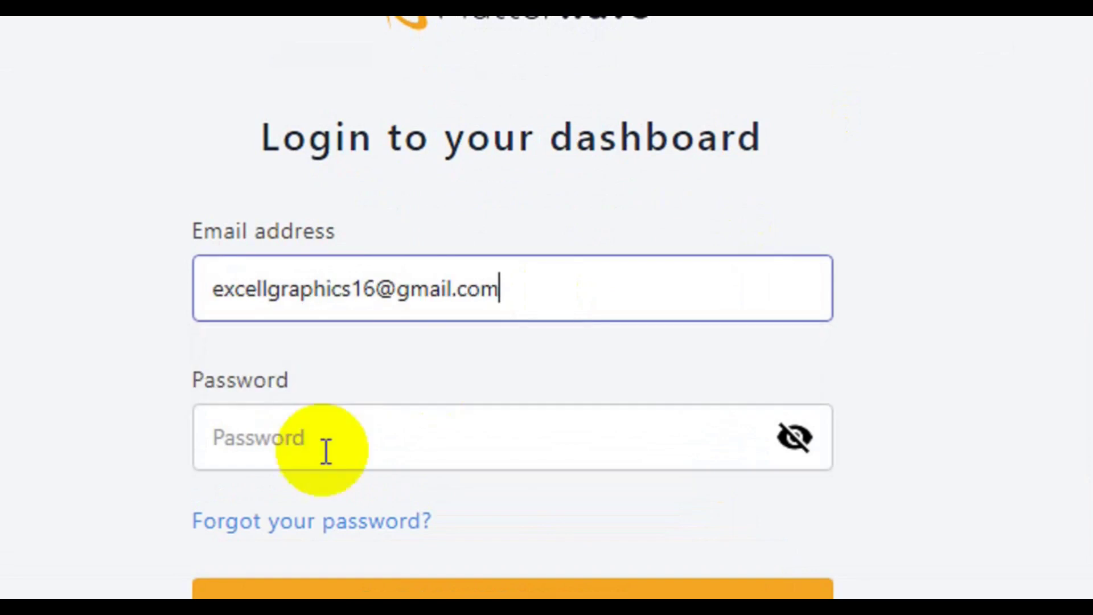
Step: Enter the account password, correcting a typo, and submit the login
{"action": "left_click", "coordinate": [354, 454]}
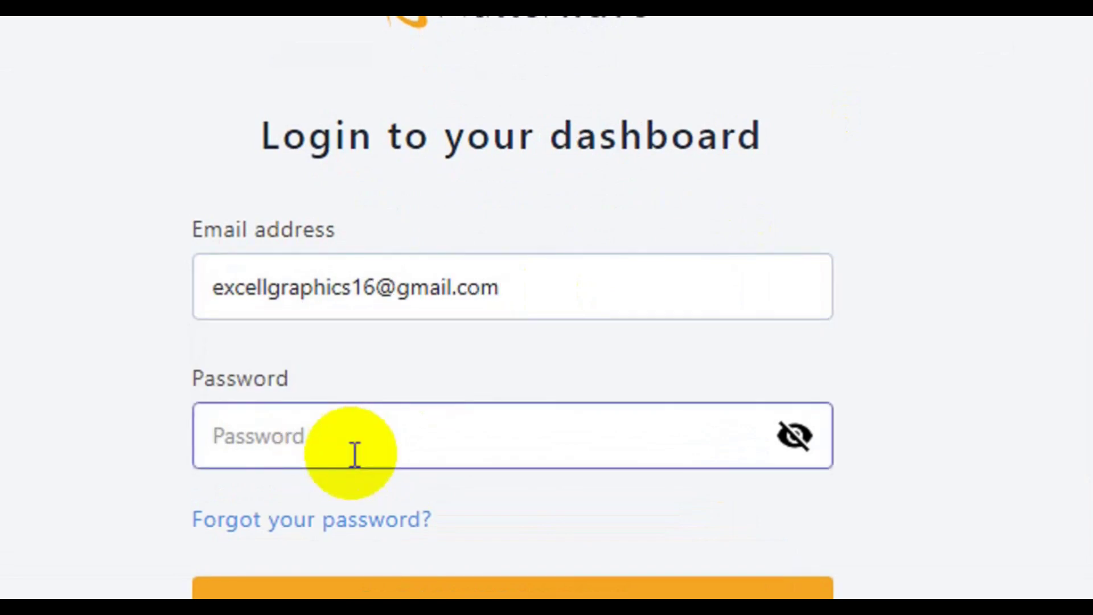
{"action": "type", "text": "•••••"}
{"action": "type", "text": "•"}
{"action": "key", "text": "BackSpace"}
{"action": "key", "text": "BackSpace"}
{"action": "key", "text": "BackSpace"}
{"action": "key", "text": "BackSpace"}
{"action": "key", "text": "BackSpace"}
{"action": "key", "text": "BackSpace"}
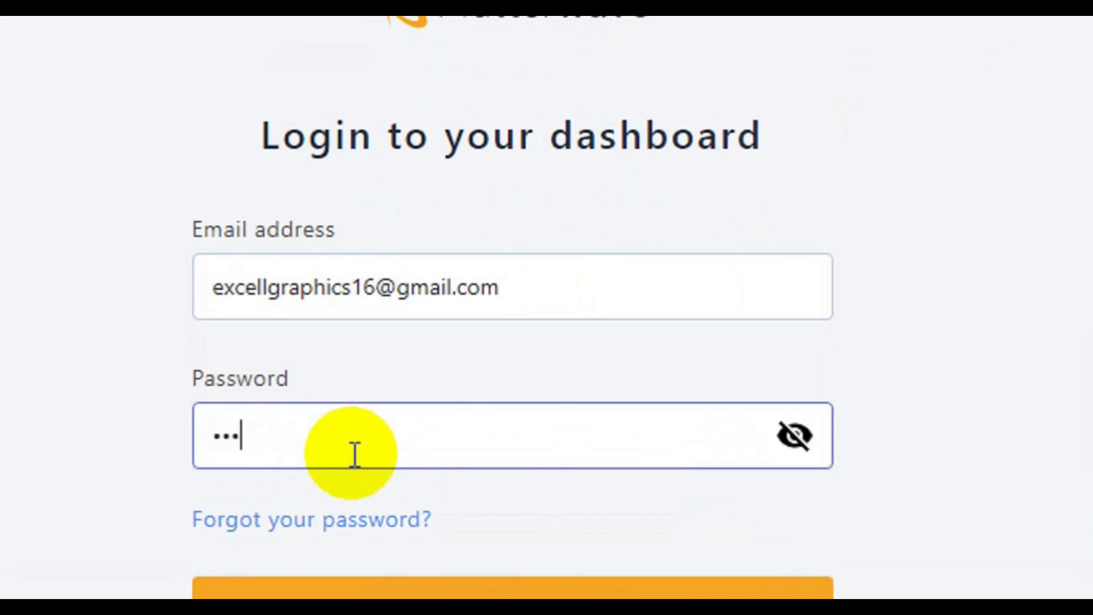
{"action": "type", "text": "•••••••••••"}
{"action": "scroll", "coordinate": [485, 566], "scroll_direction": "down", "scroll_amount": 3}
{"action": "left_click", "coordinate": [492, 475]}
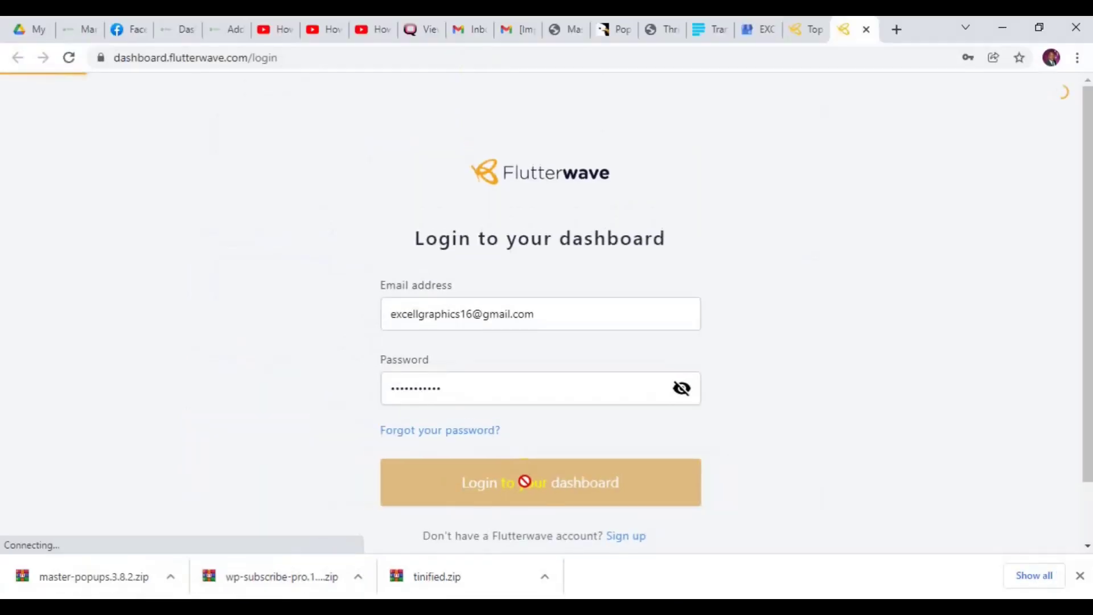
Step: Finish signing in and show the Cards page with the two Visa cards (NGN 50.00, NGN 600.00)
{"action": "left_click", "coordinate": [525, 481]}
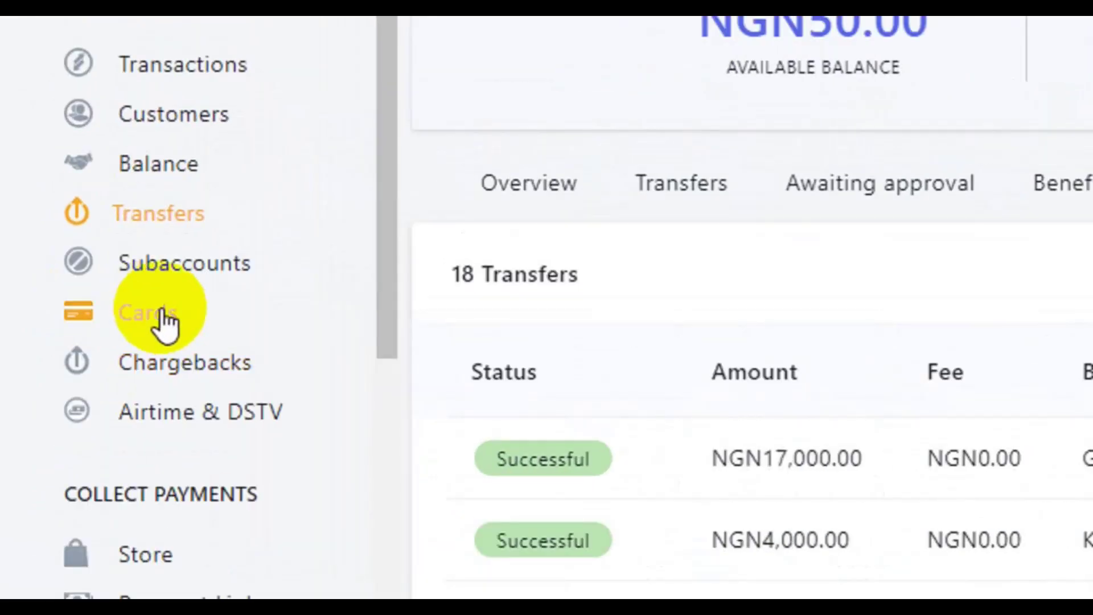
{"action": "left_click", "coordinate": [162, 312]}
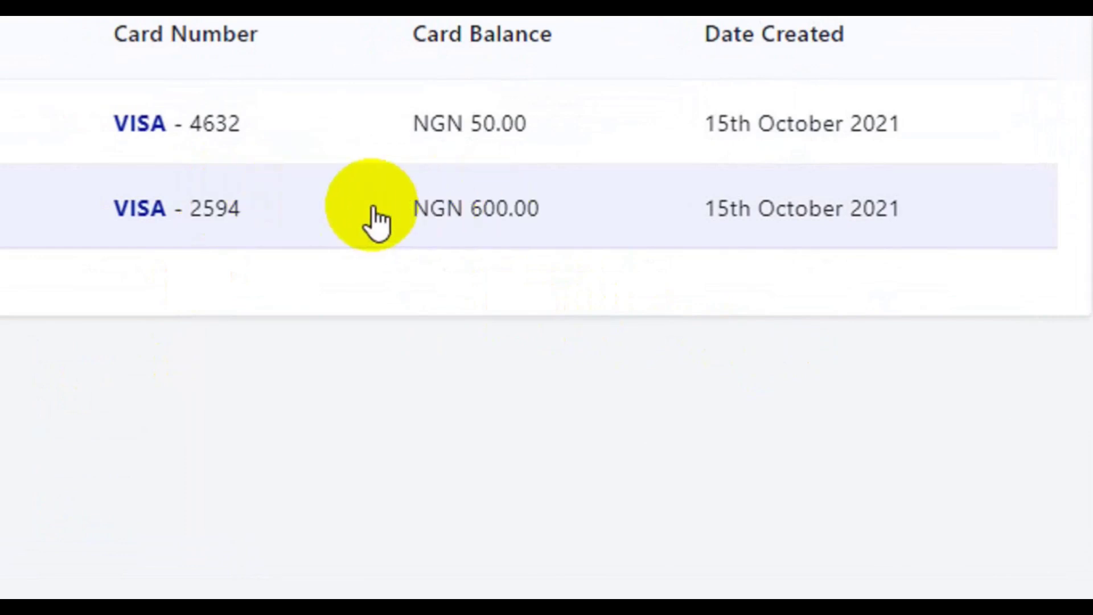
Step: Open the NGN 600.00 card's details and choose to withdraw money from its More Actions menu
{"action": "left_click", "coordinate": [374, 211]}
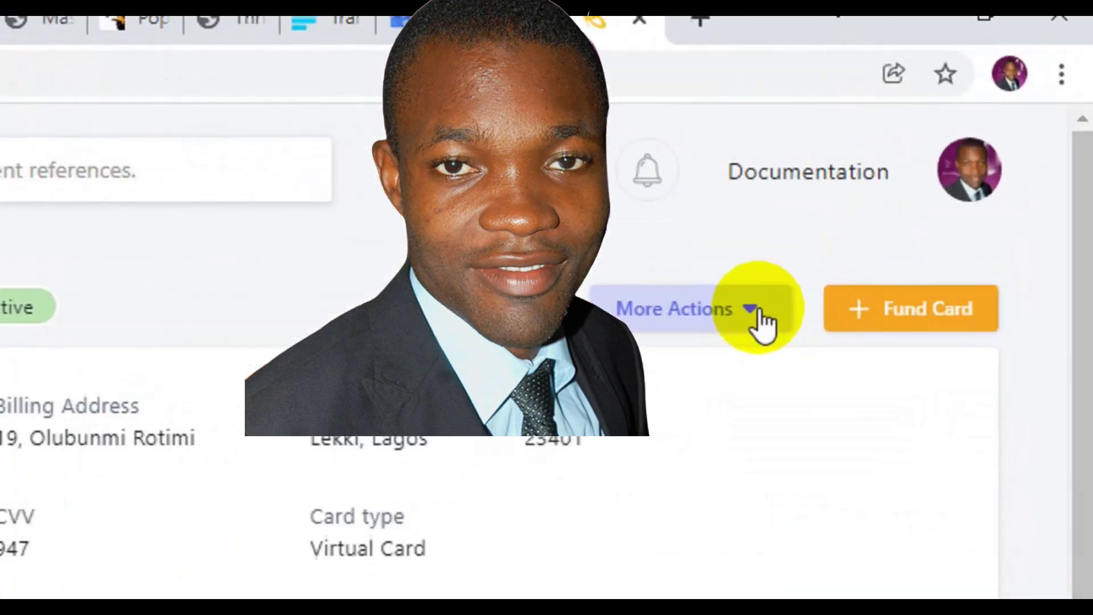
{"action": "left_click", "coordinate": [923, 176]}
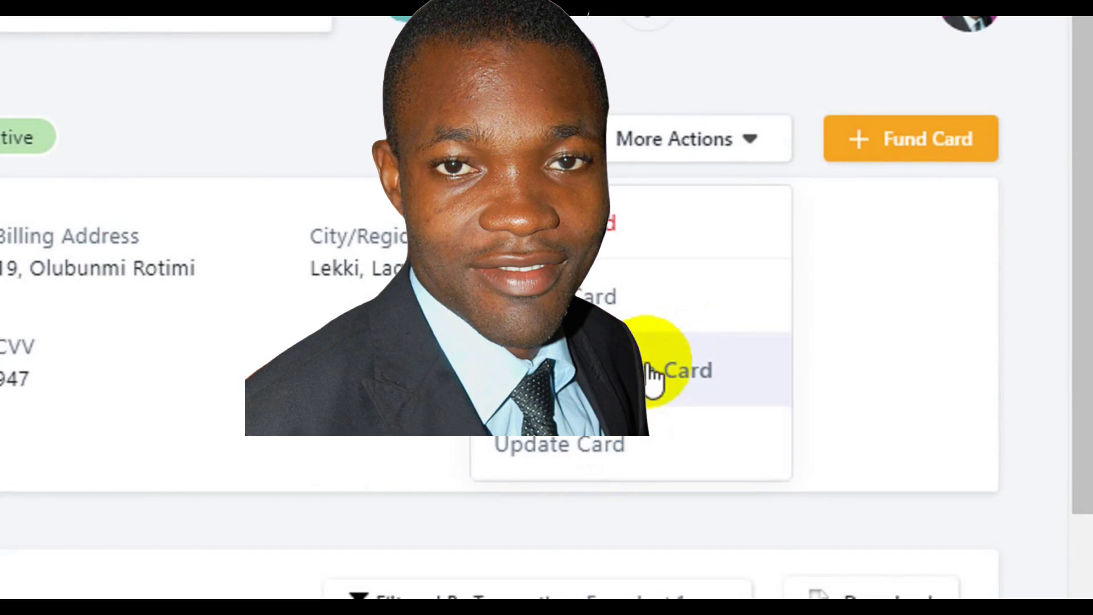
{"action": "left_click", "coordinate": [687, 367]}
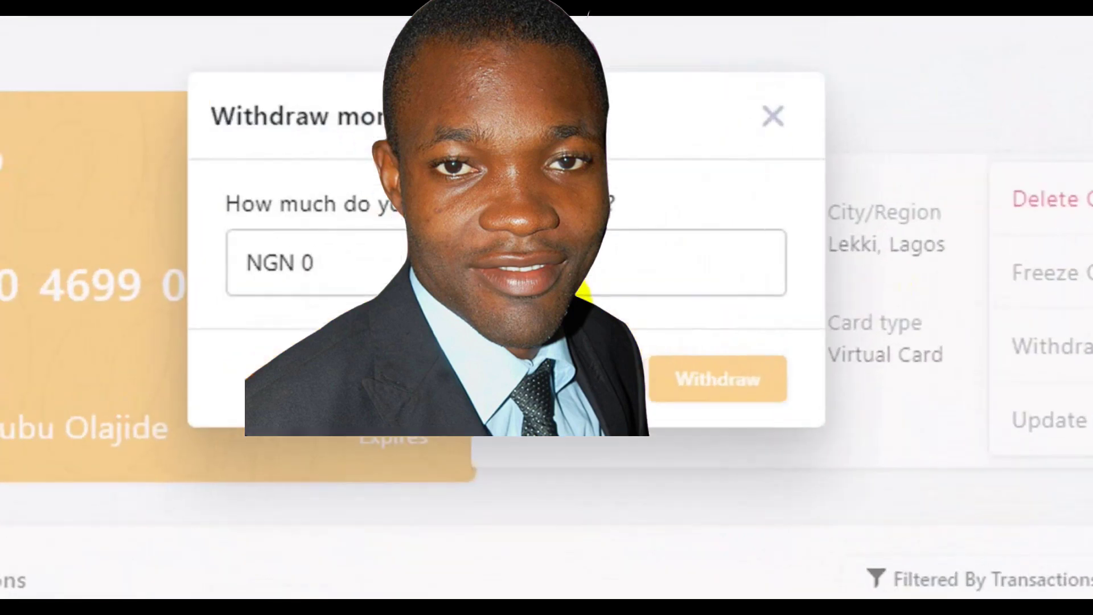
Step: Withdraw NGN 500 from the card, leaving an NGN 100 balance
{"action": "left_click", "coordinate": [319, 263]}
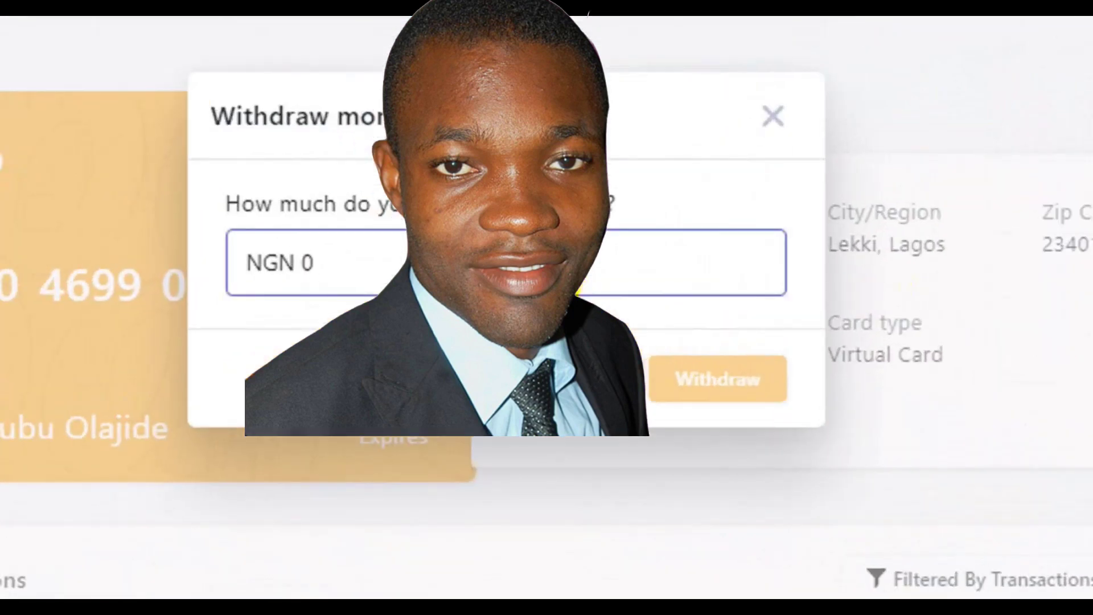
{"action": "type", "text": "500"}
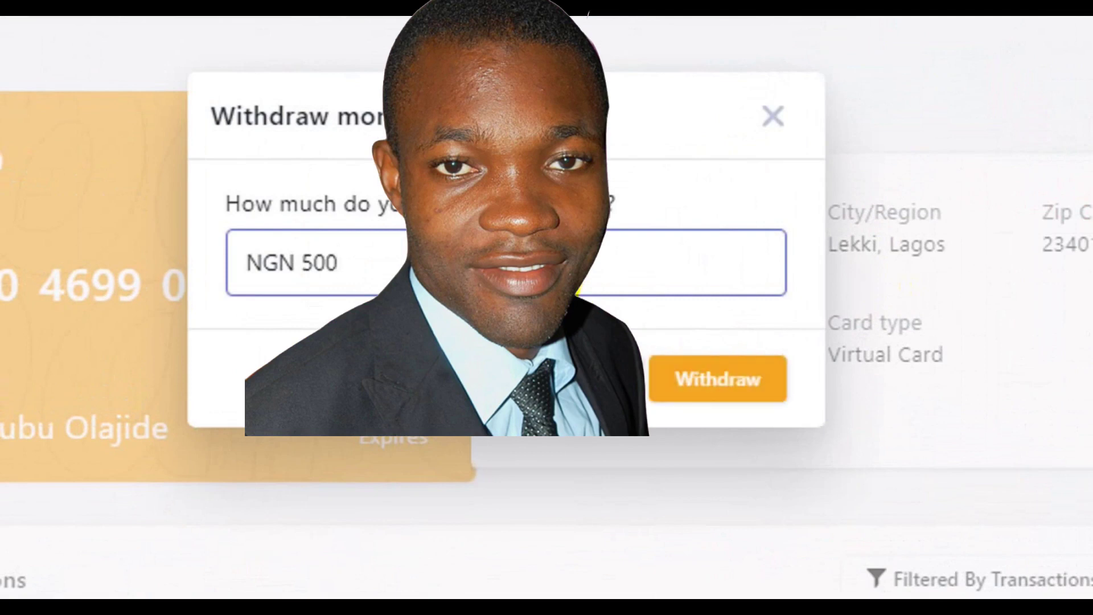
{"action": "left_click", "coordinate": [714, 374]}
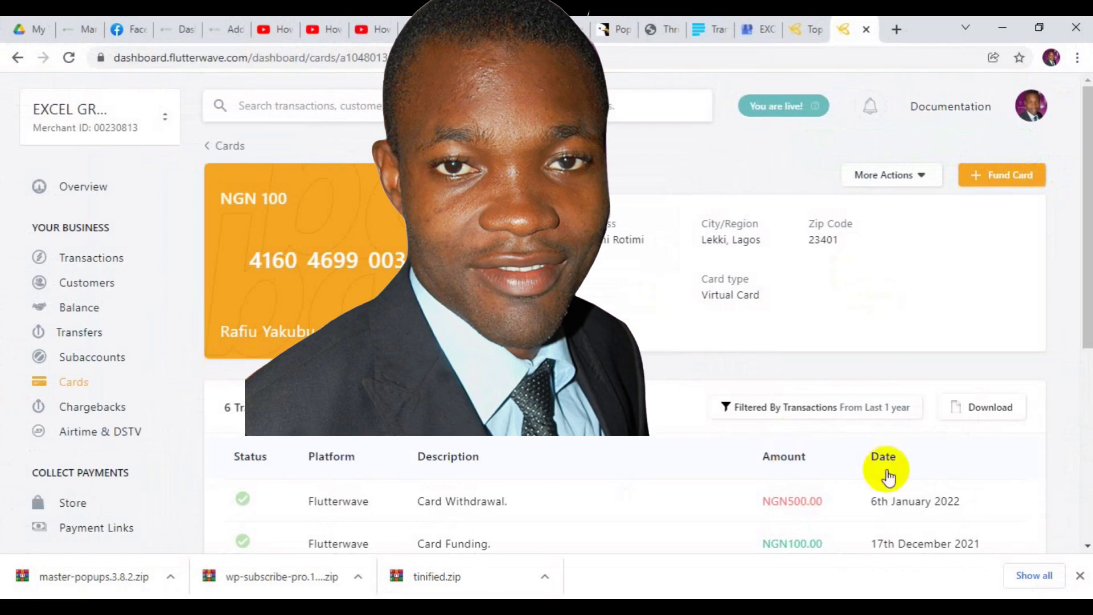
{"action": "left_click_drag", "start_coordinate": [1087, 330], "coordinate": [1087, 370]}
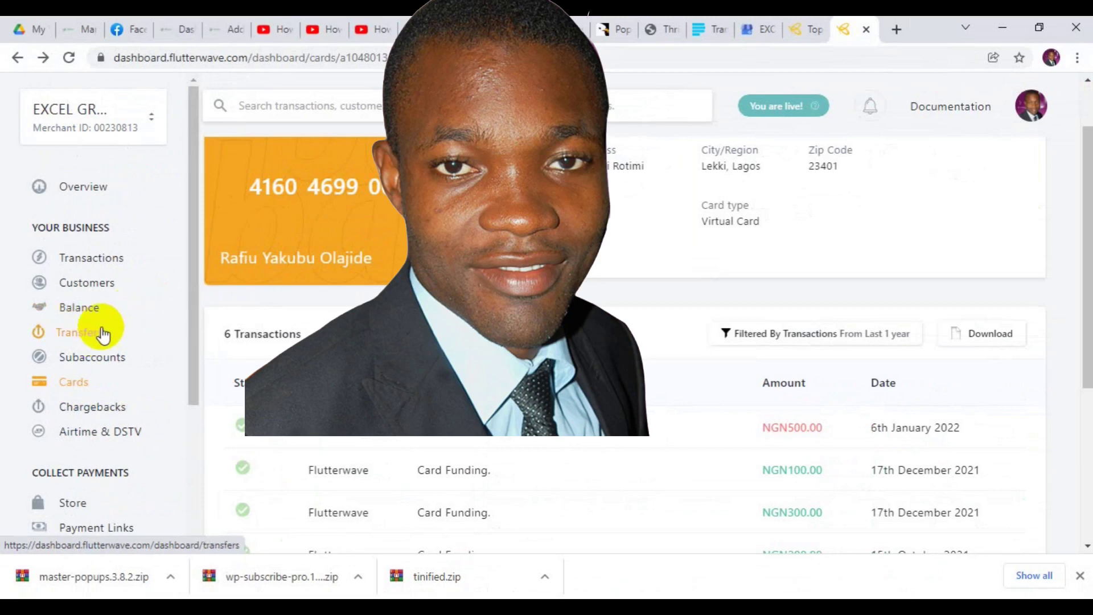
Step: From the Transfers overview showing NGN550.00 available, start a new transfer to a Barter account
{"action": "left_click", "coordinate": [97, 337]}
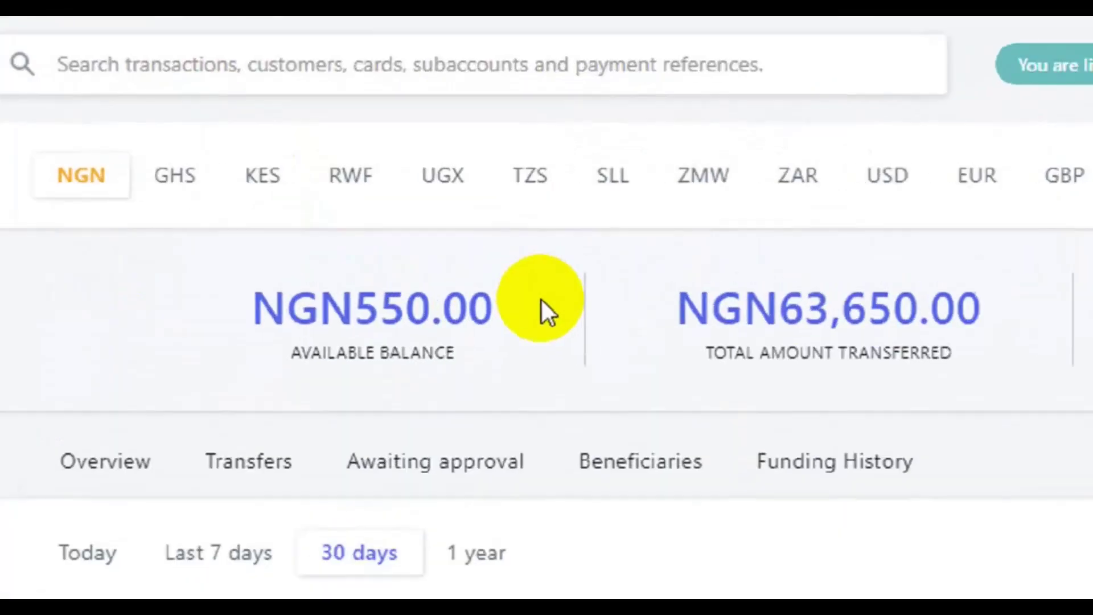
{"action": "left_click_drag", "start_coordinate": [525, 304], "coordinate": [263, 307]}
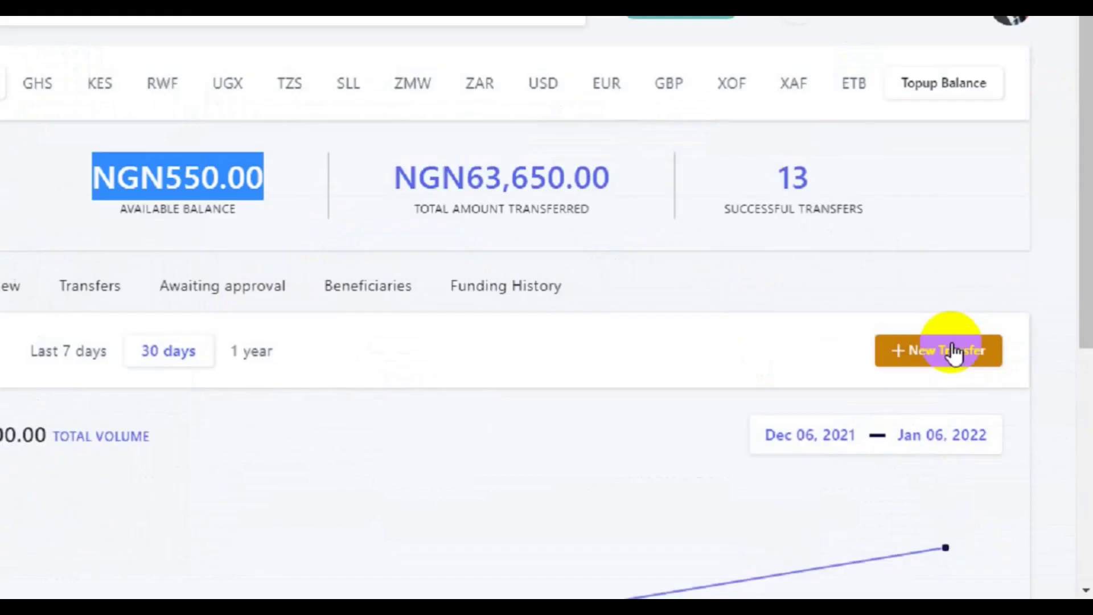
{"action": "left_click", "coordinate": [951, 353]}
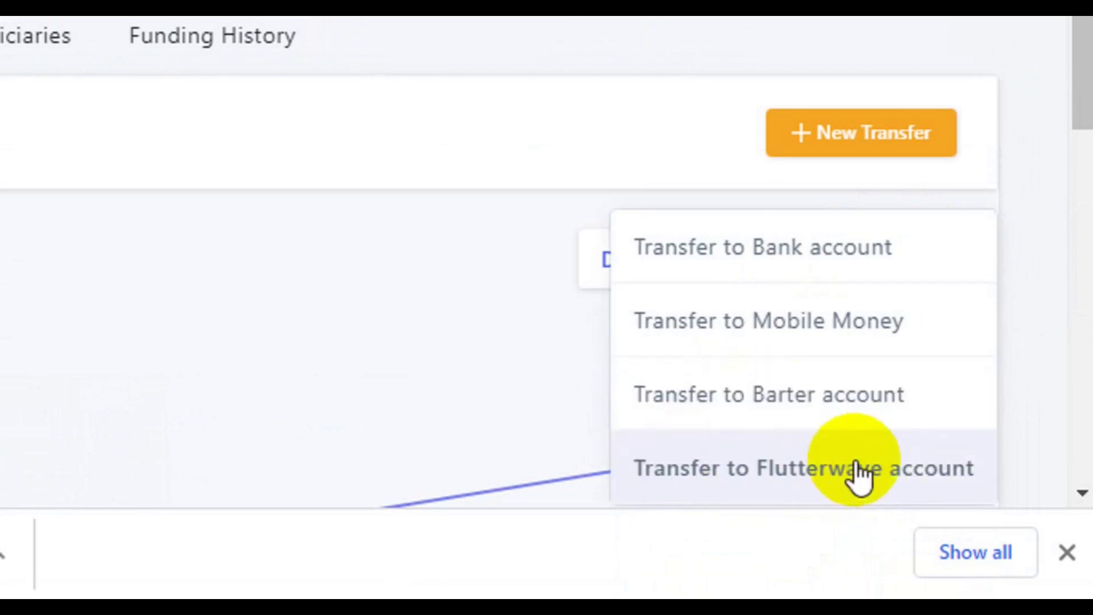
{"action": "left_click", "coordinate": [899, 396]}
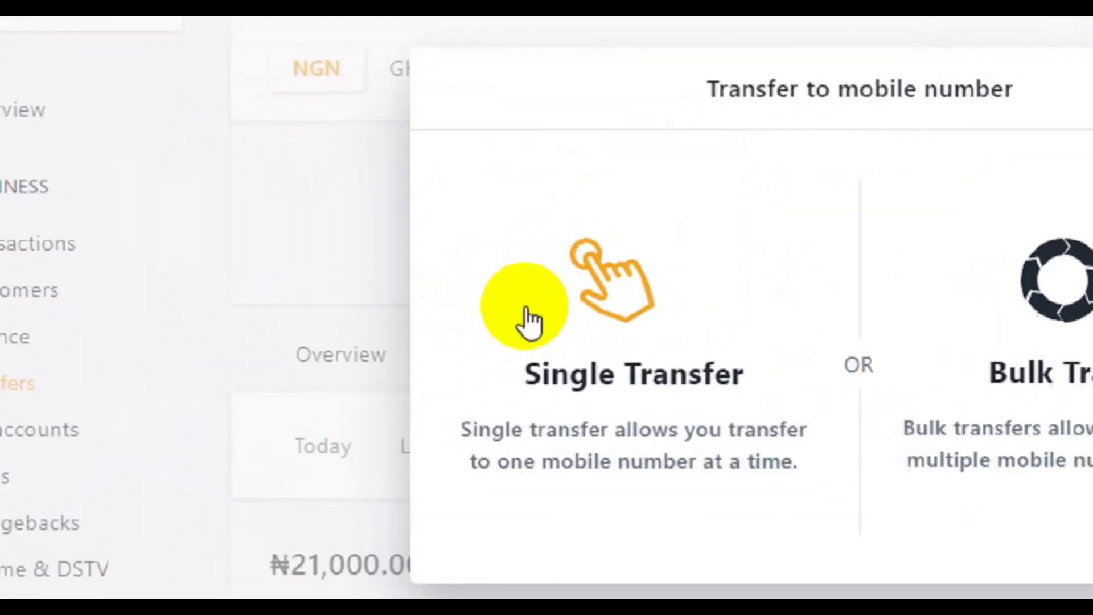
Step: Choose Single Transfer to get the form for sending to one mobile number
{"action": "left_click", "coordinate": [604, 358]}
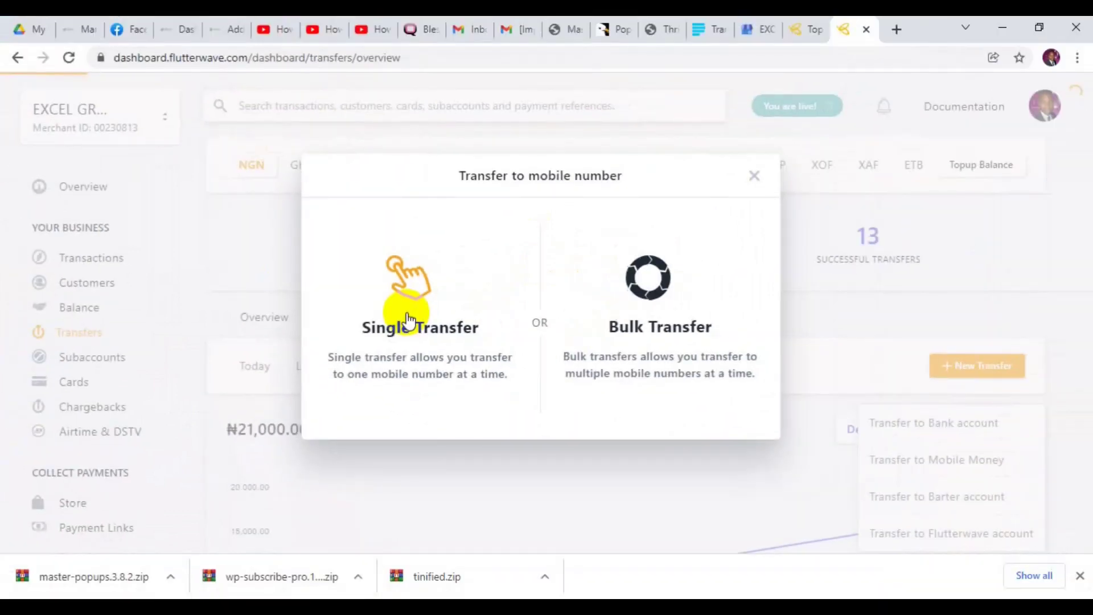
{"action": "left_click", "coordinate": [408, 319]}
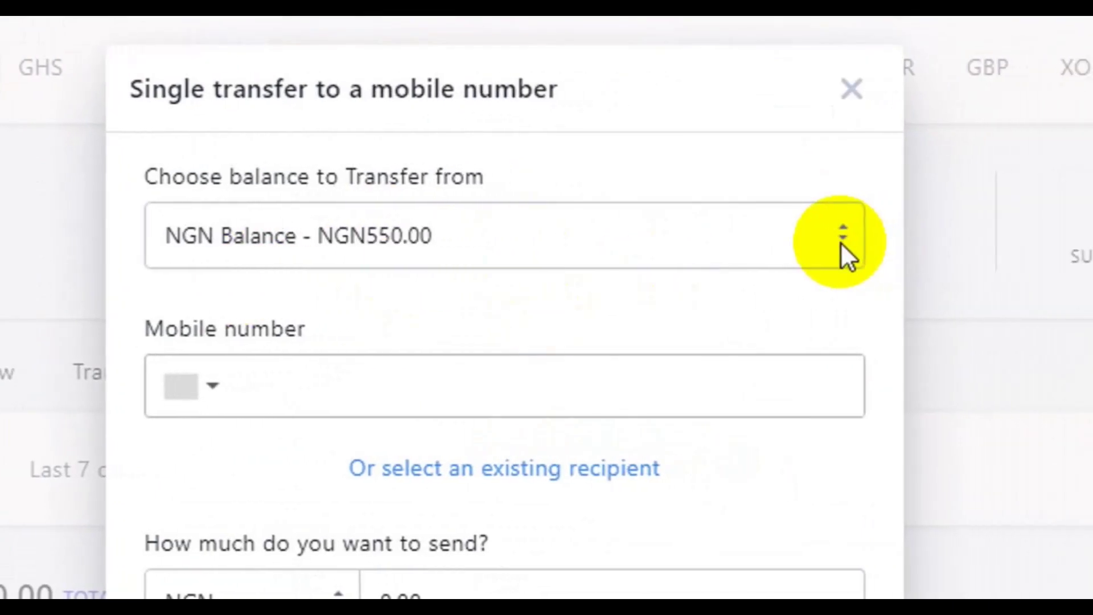
Step: Fund the transfer from the NGN Balance and enter the recipient's saved Nigerian mobile number
{"action": "left_click", "coordinate": [868, 239]}
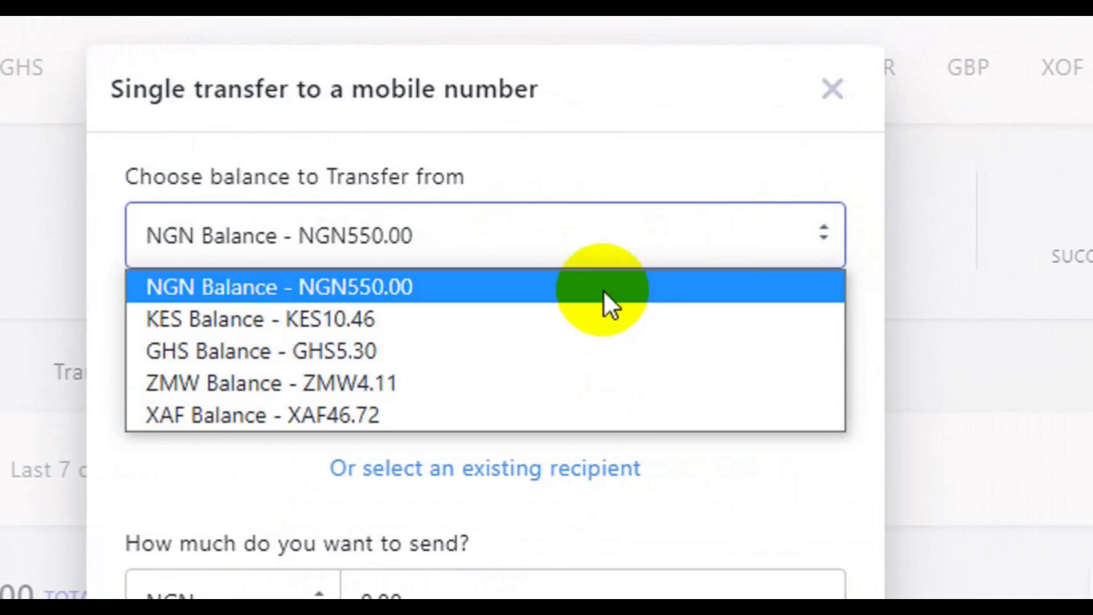
{"action": "left_click", "coordinate": [605, 305]}
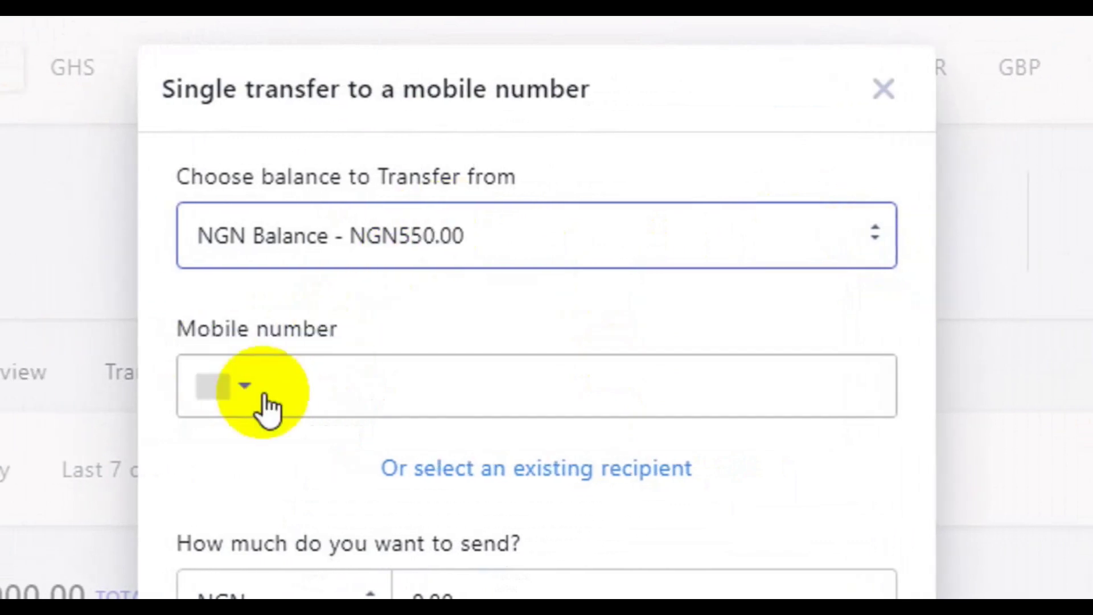
{"action": "left_click", "coordinate": [268, 399]}
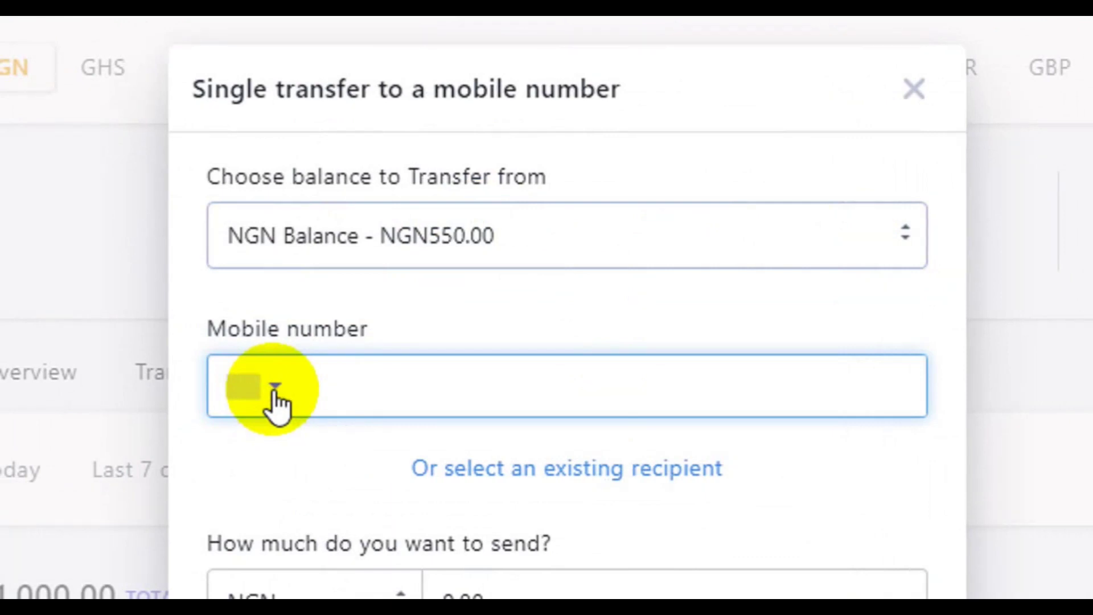
{"action": "left_click", "coordinate": [276, 401]}
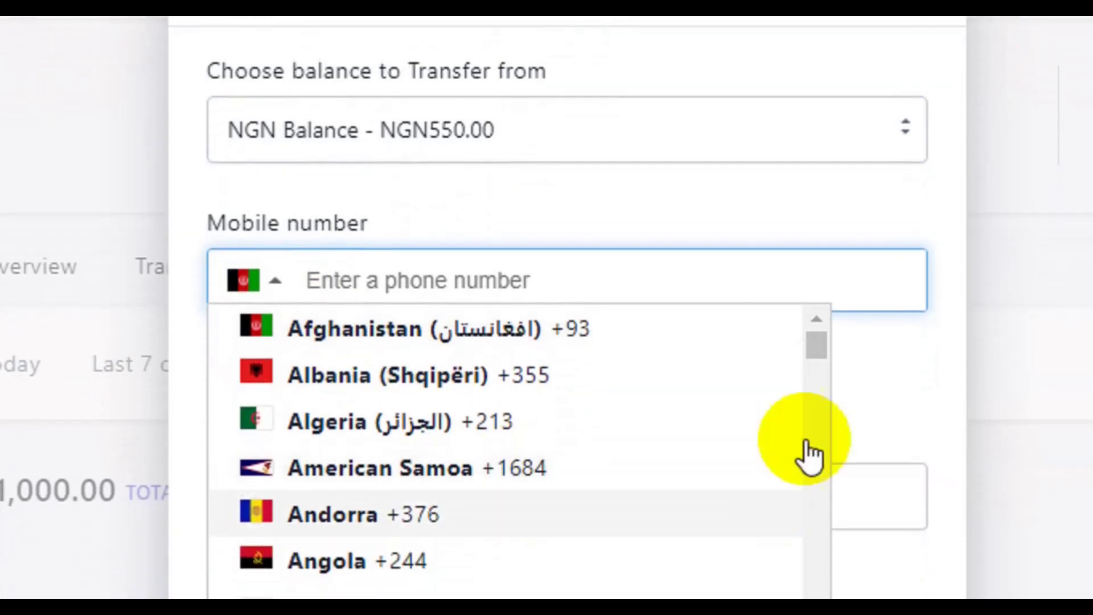
{"action": "mouse_move", "coordinate": [816, 350]}
{"action": "left_mouse_down"}
{"action": "mouse_move", "coordinate": [813, 402]}
{"action": "mouse_move", "coordinate": [841, 496]}
{"action": "mouse_move", "coordinate": [810, 473]}
{"action": "mouse_move", "coordinate": [801, 357]}
{"action": "left_mouse_up"}
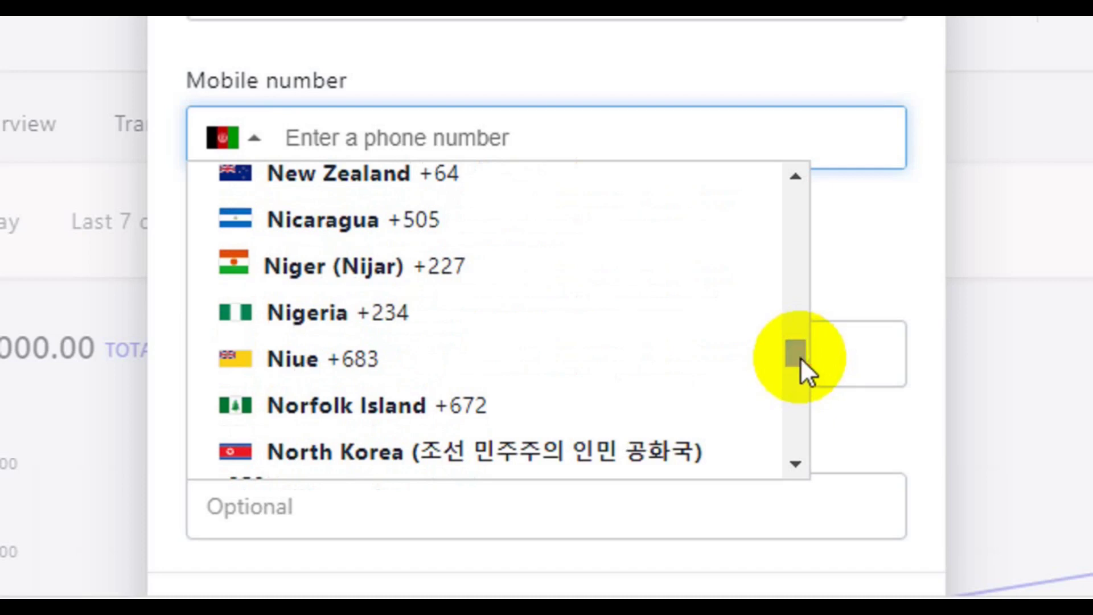
{"action": "left_click", "coordinate": [396, 317]}
{"action": "left_click", "coordinate": [383, 147]}
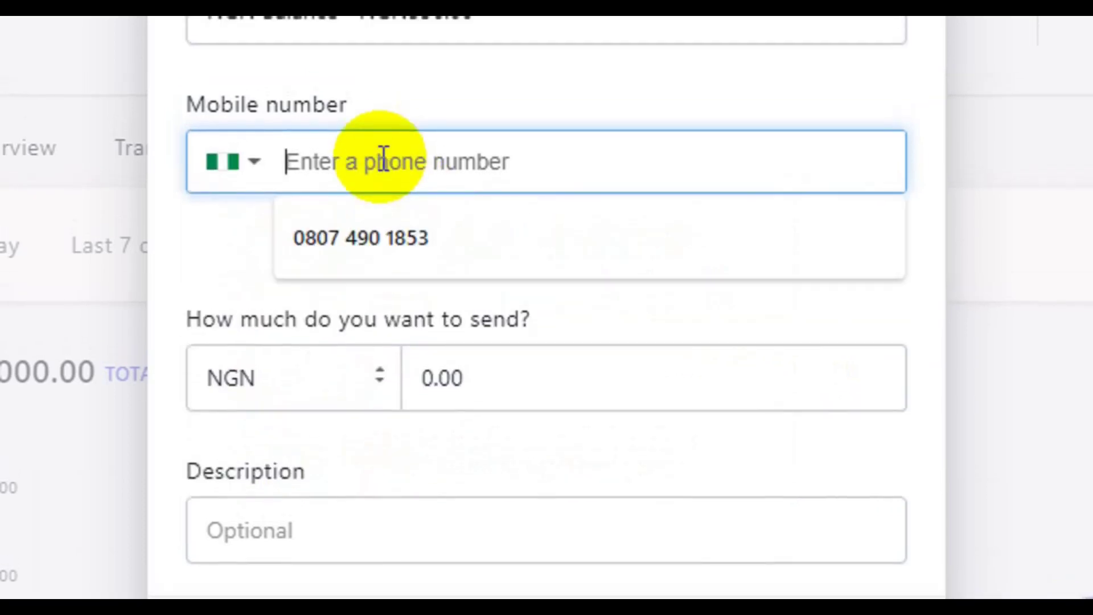
{"action": "left_click", "coordinate": [371, 224]}
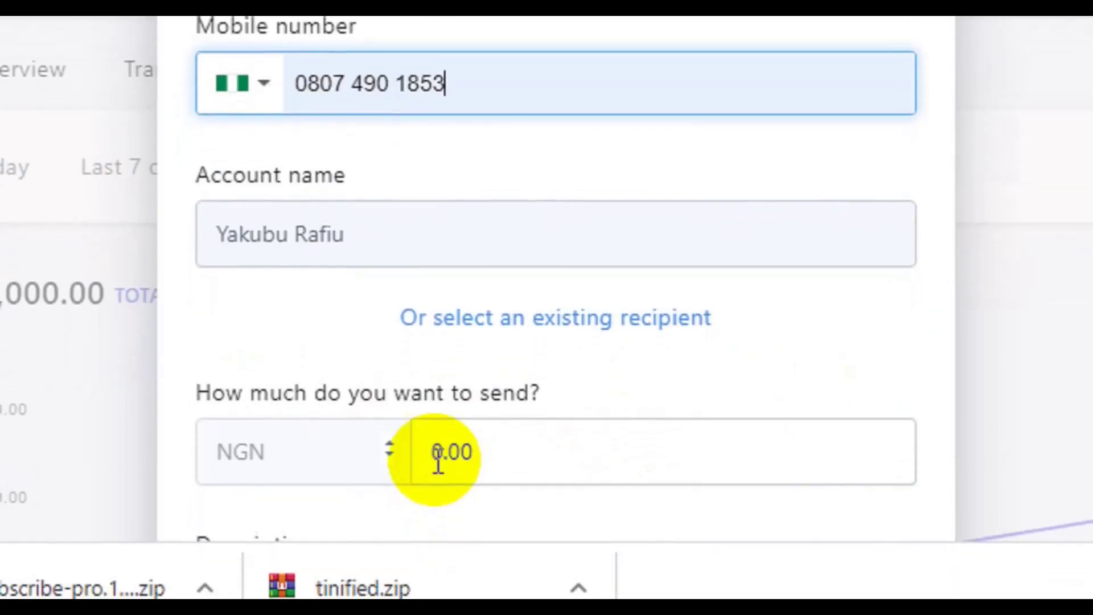
Step: Enter 500.00 as the amount and submit the transfer details for confirmation
{"action": "left_click", "coordinate": [438, 545]}
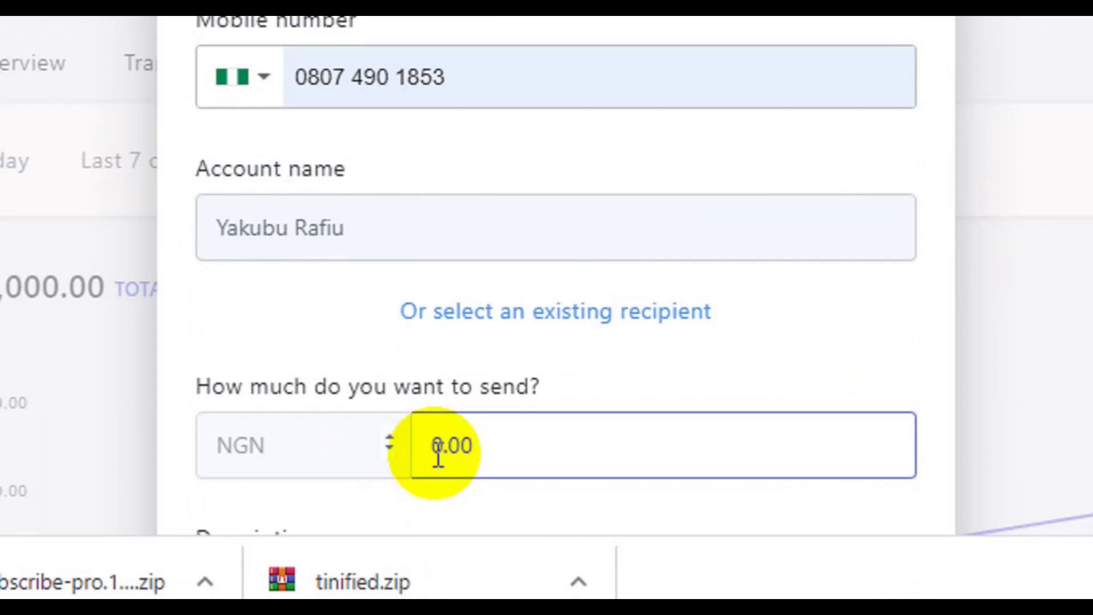
{"action": "type", "text": "500.00"}
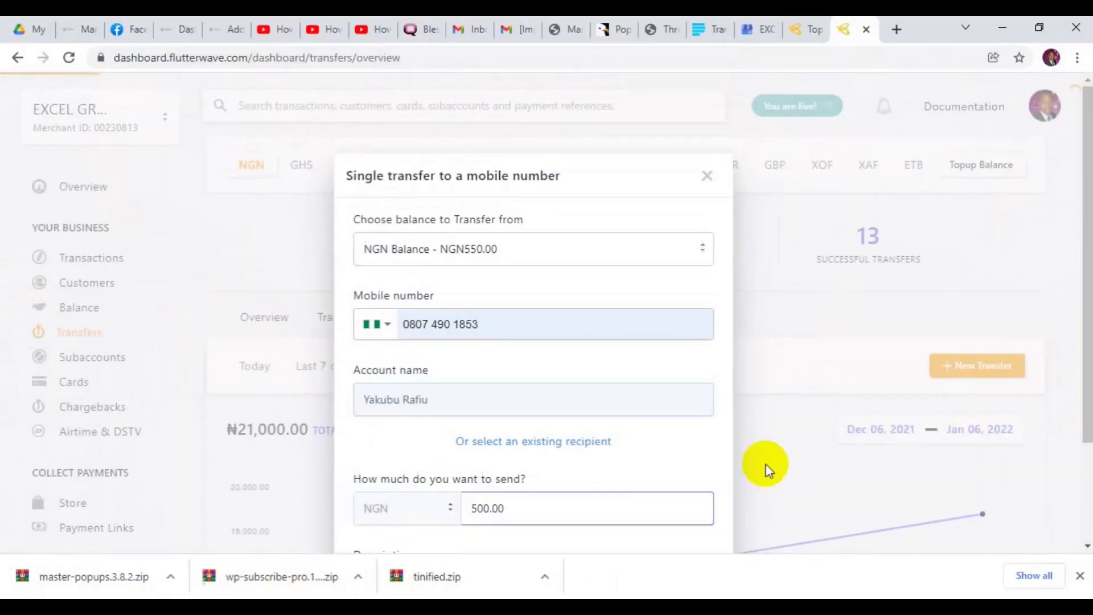
{"action": "left_click_drag", "start_coordinate": [1088, 353], "coordinate": [1089, 435]}
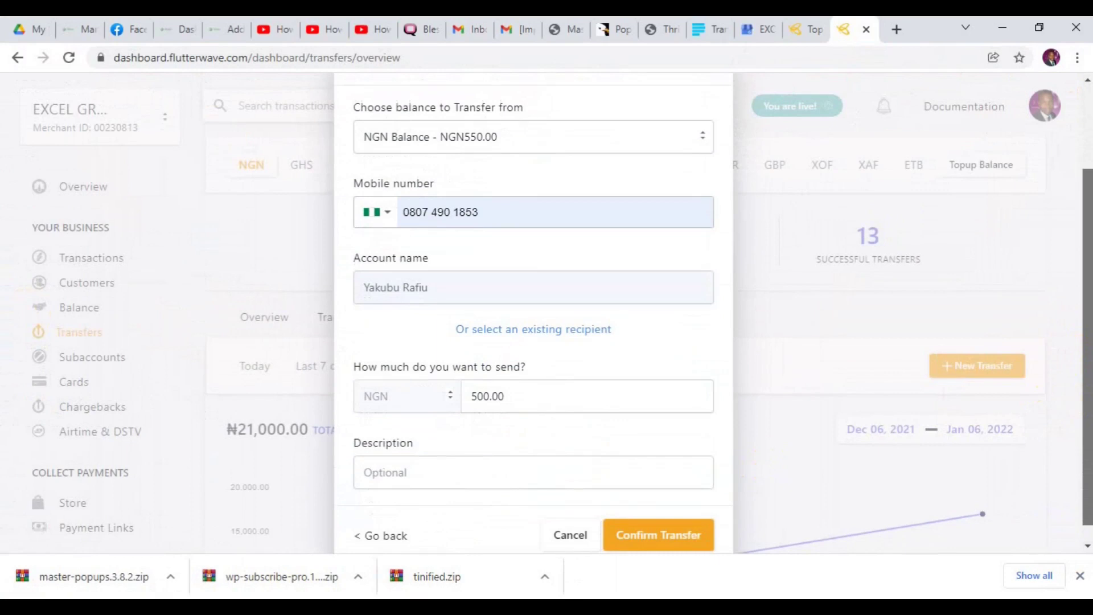
{"action": "scroll", "coordinate": [534, 313], "scroll_direction": "down", "scroll_amount": 1}
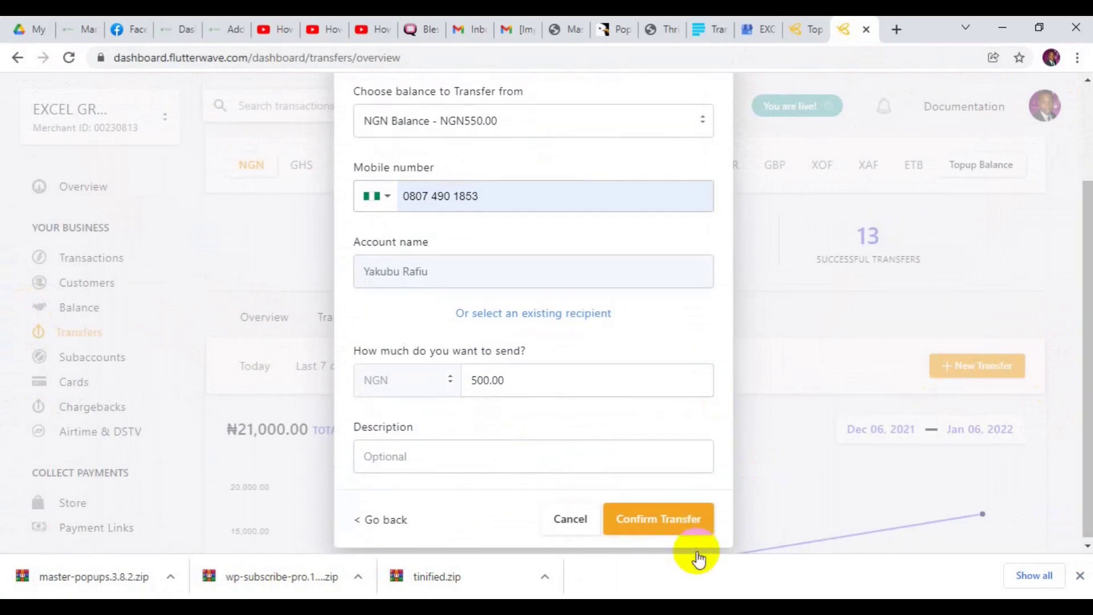
{"action": "left_click", "coordinate": [659, 526]}
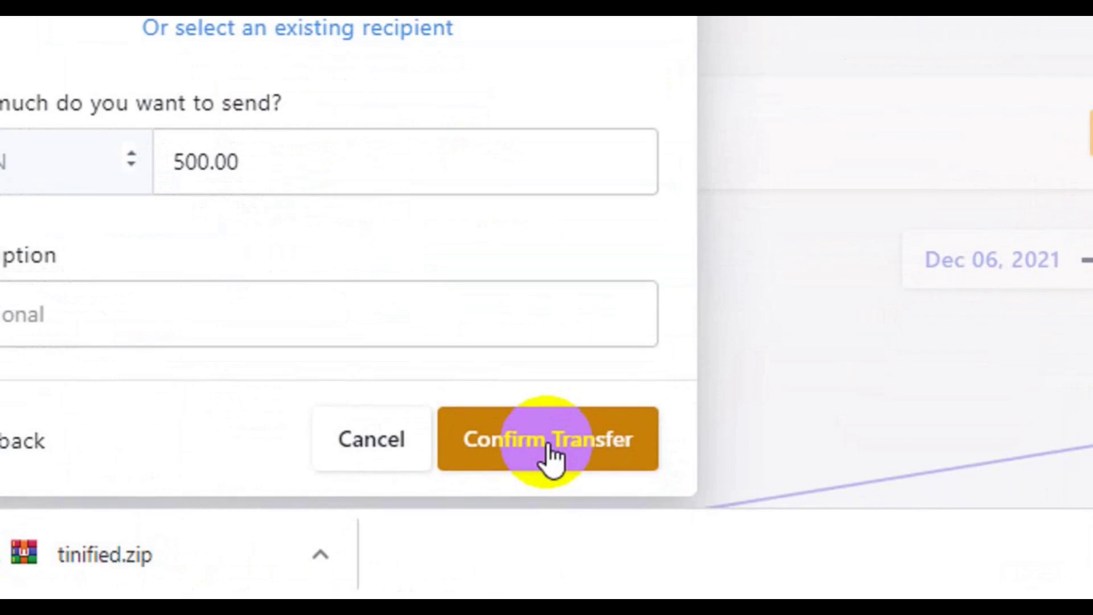
{"action": "left_click", "coordinate": [557, 438]}
Step: Enter the emailed confirmation code and confirm, leaving NGN50.00 available and the transfer pending
{"action": "left_click", "coordinate": [544, 463]}
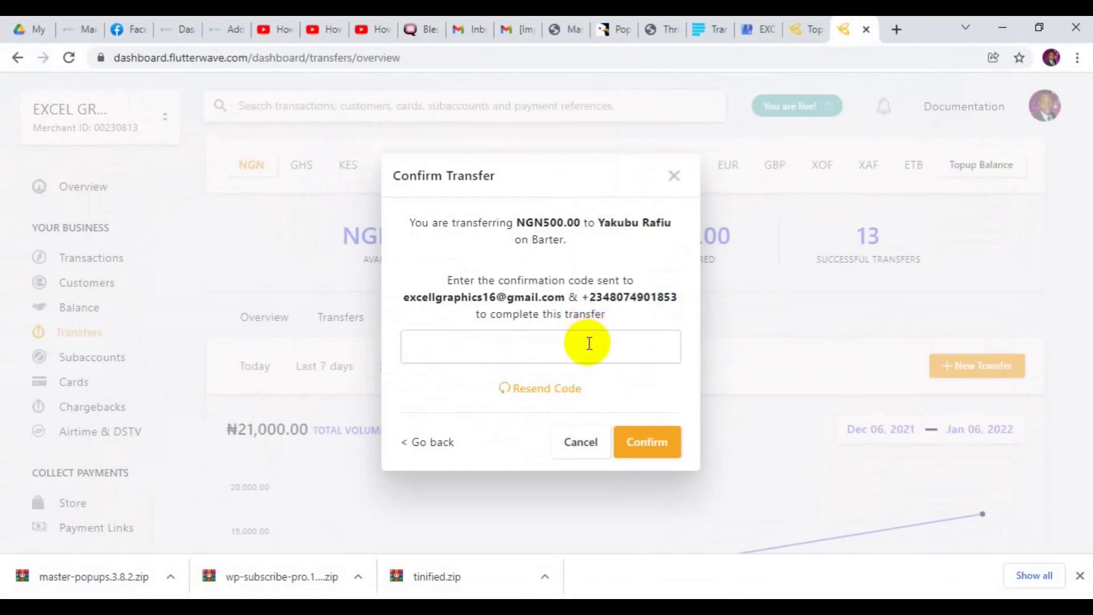
{"action": "left_click", "coordinate": [588, 344]}
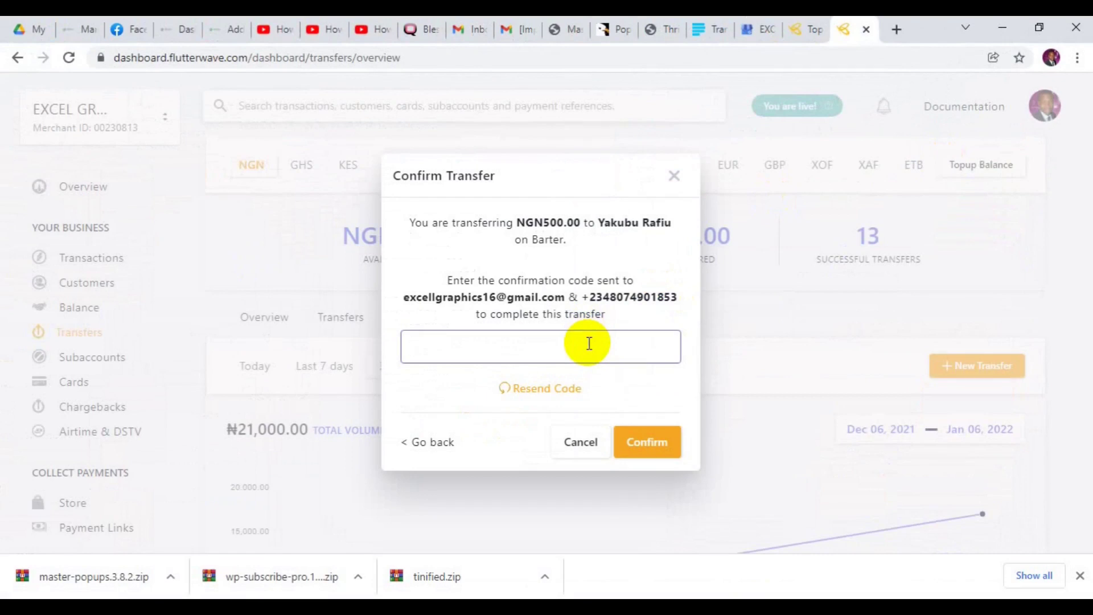
{"action": "left_click", "coordinate": [664, 445]}
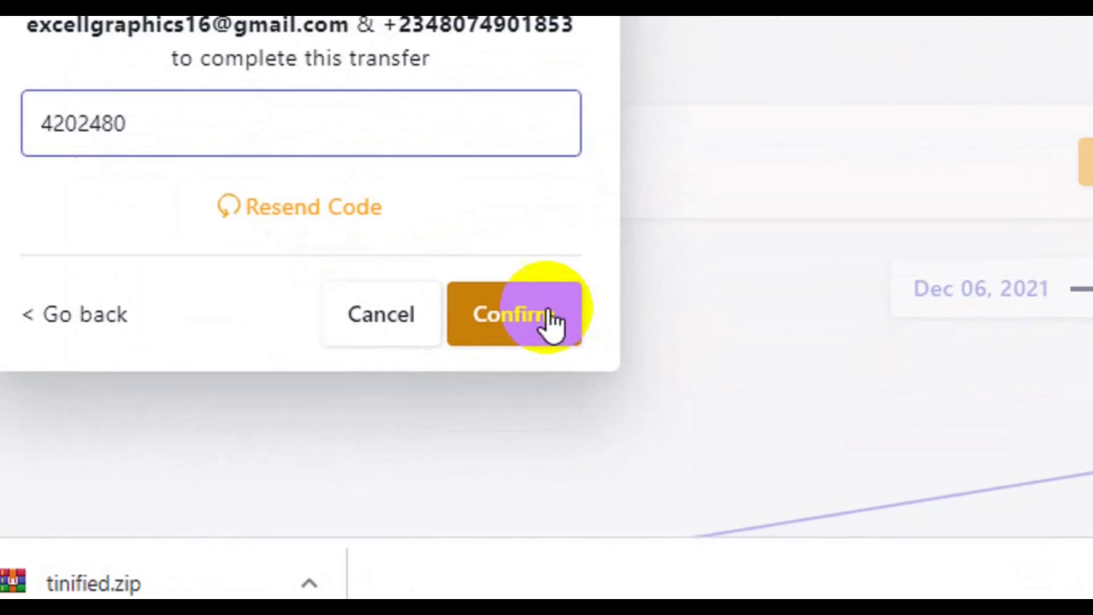
{"action": "left_click", "coordinate": [550, 322]}
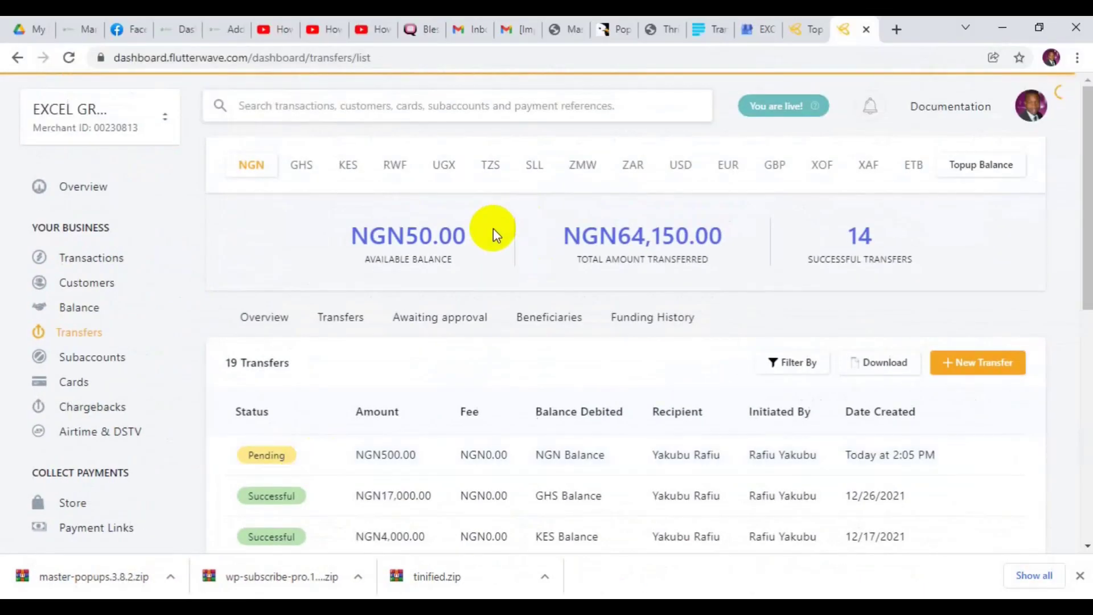
Step: Confirm NGN50.00 remains available and the top NGN500.00 transfer entry now shows Successful
{"action": "left_click_drag", "start_coordinate": [486, 234], "coordinate": [355, 250]}
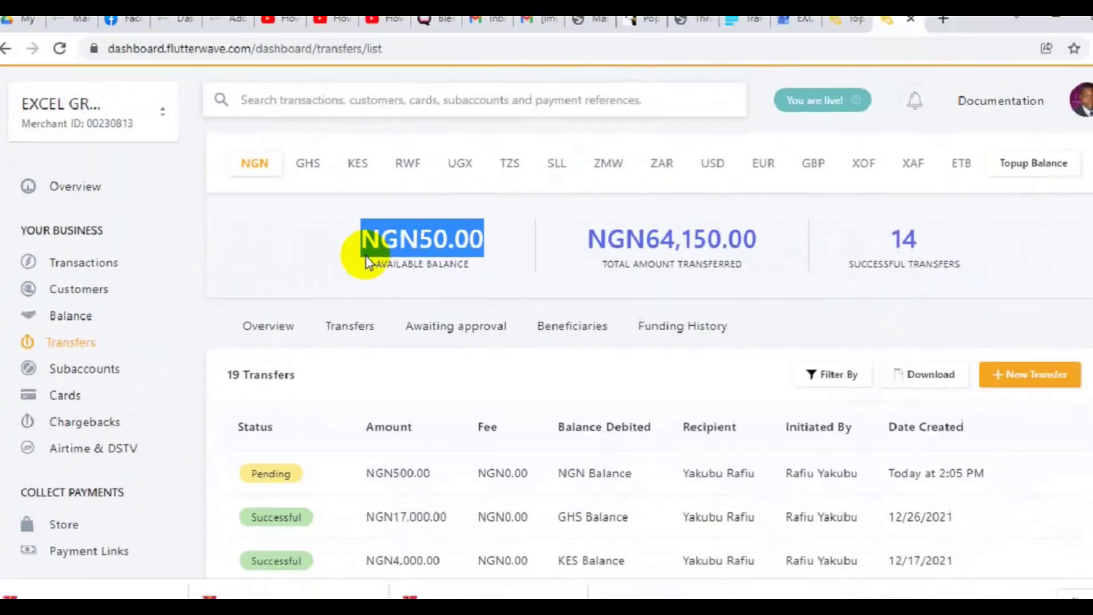
{"action": "left_click", "coordinate": [505, 313]}
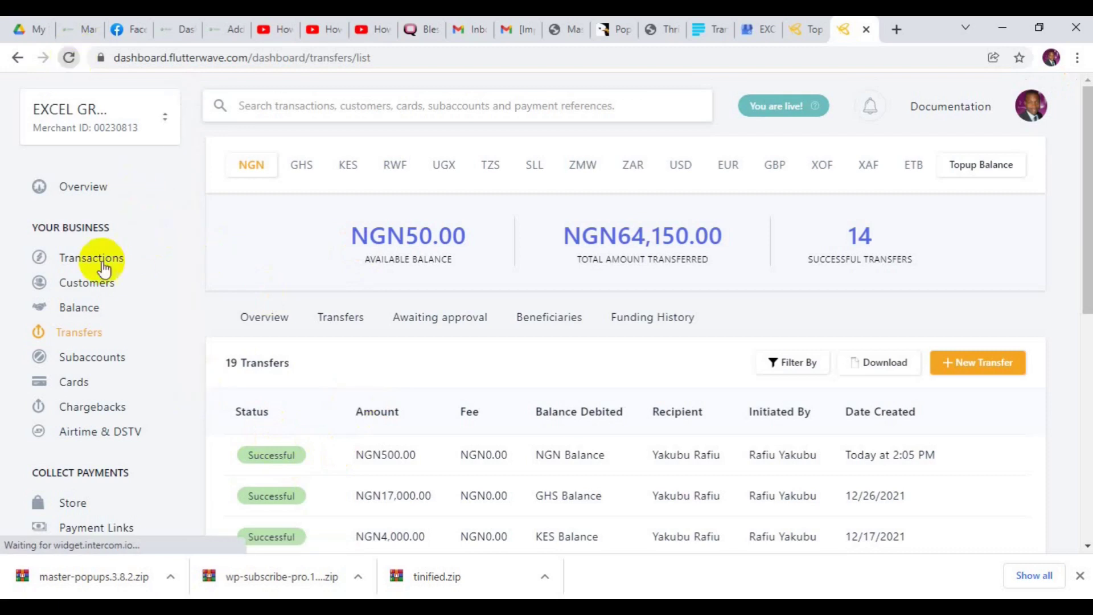
{"action": "left_click", "coordinate": [284, 464]}
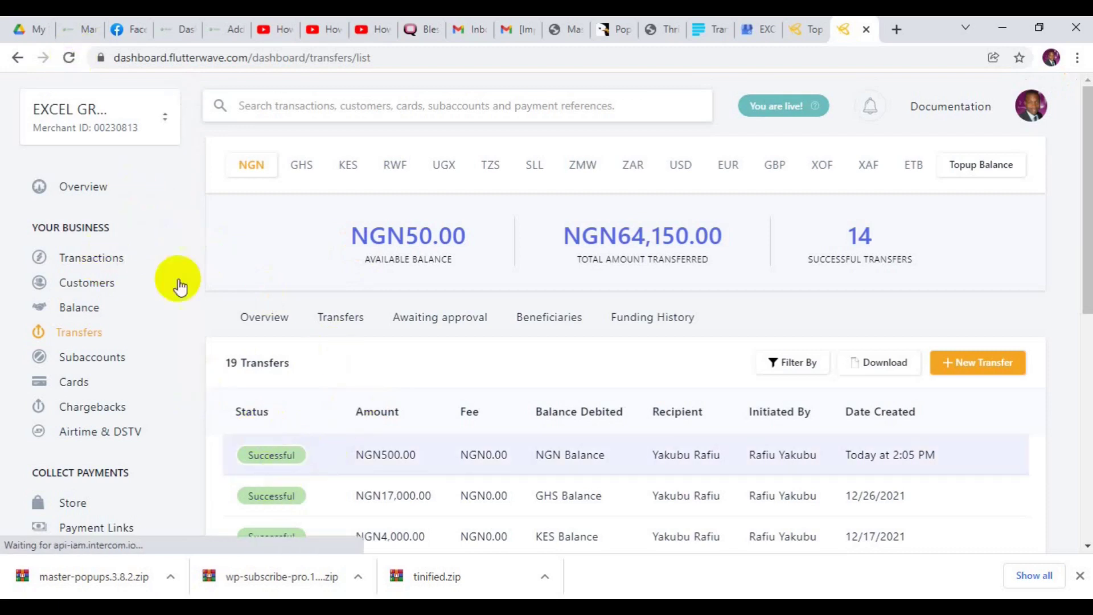